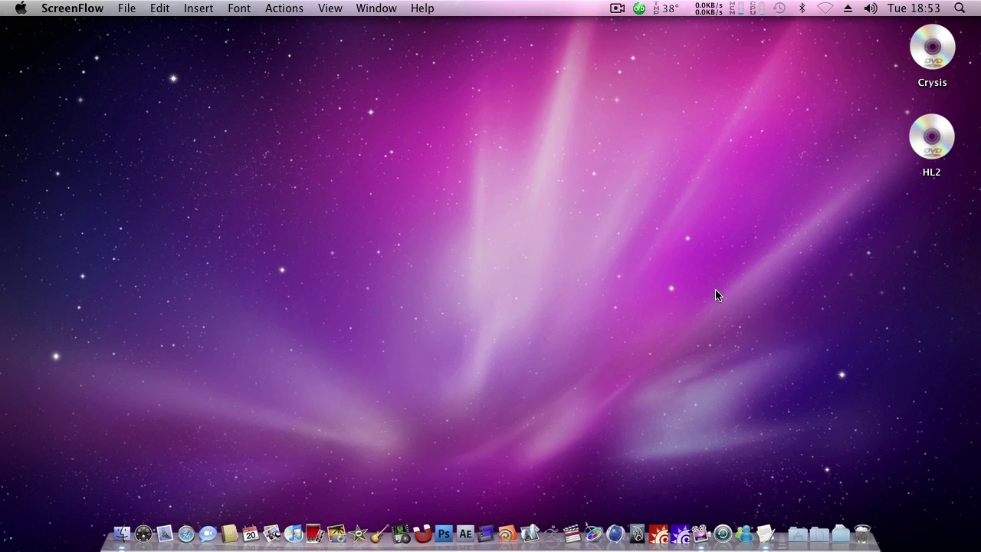
Launch LightWave Layout from the Dock to get an empty scene with the default camera and light
left_click(659, 534)
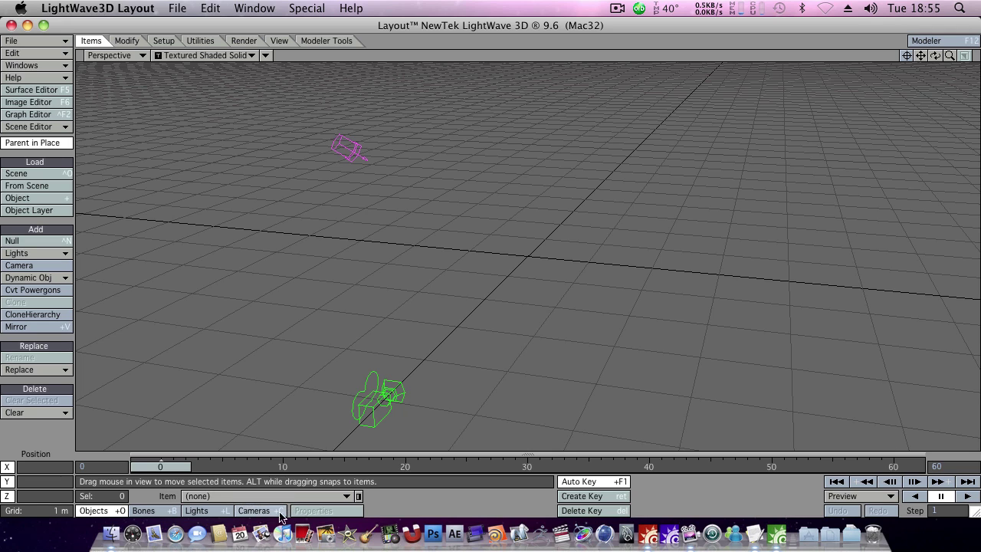
Switch to Camera View, add a Textured Environment backdrop, and open its Texture Editor
left_click(115, 55)
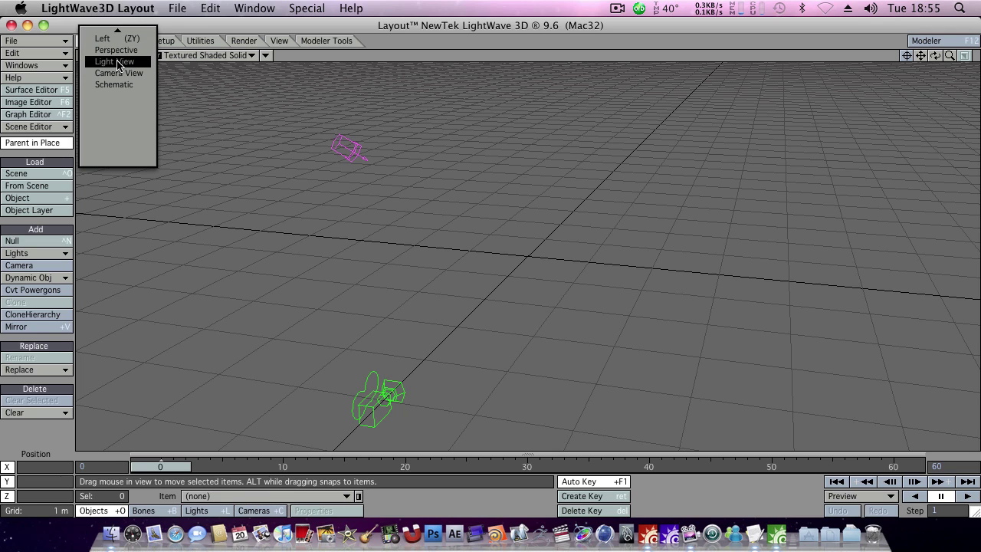
left_click(119, 75)
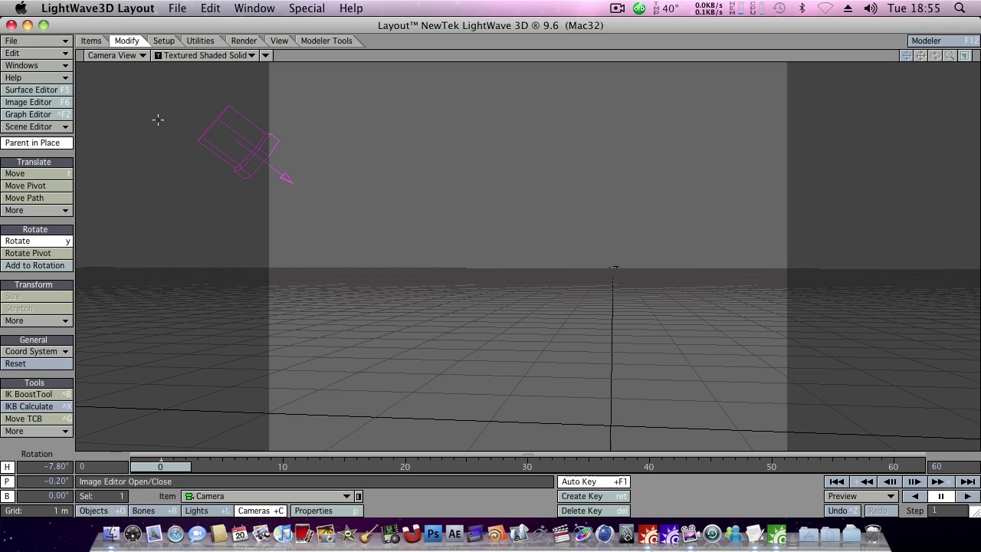
left_click(52, 65)
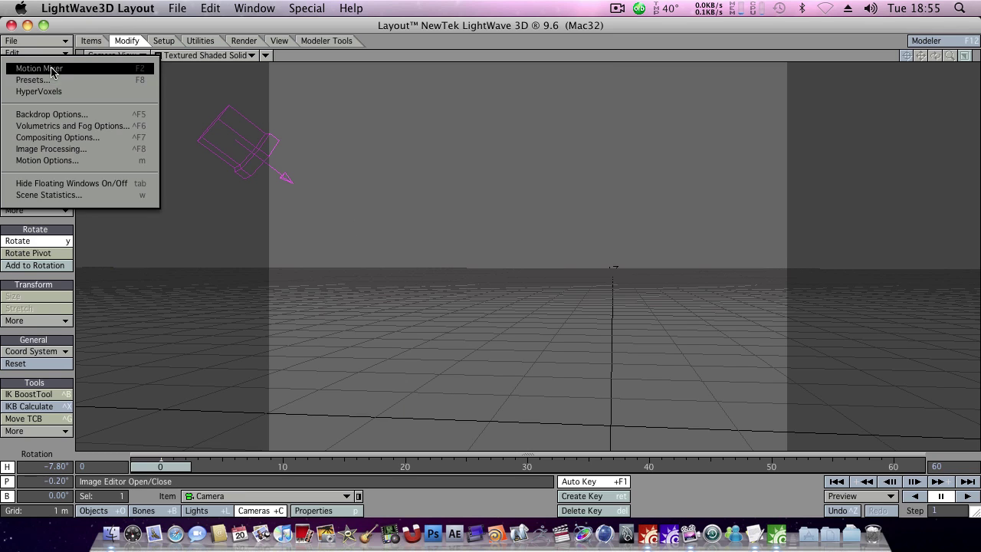
left_click(52, 114)
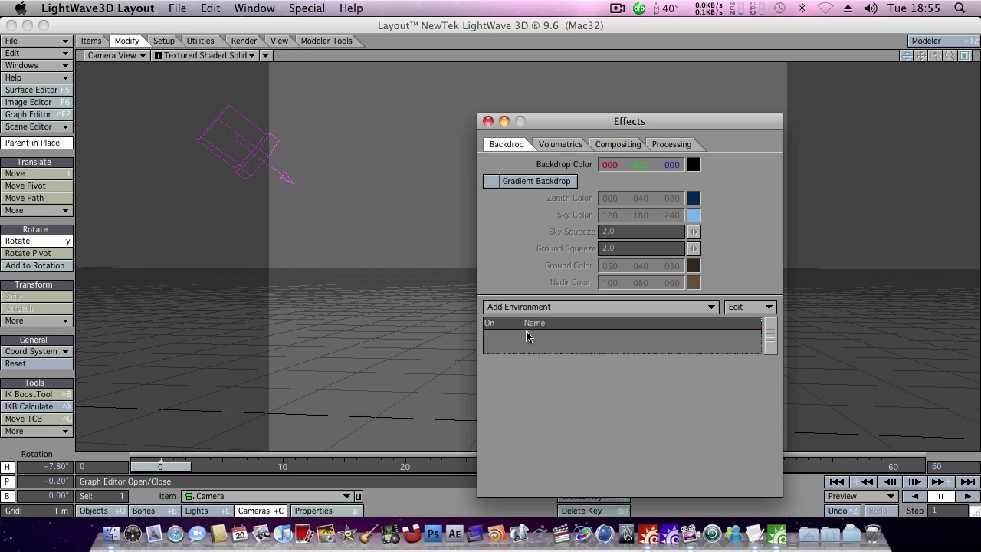
left_click(526, 307)
left_click(579, 318)
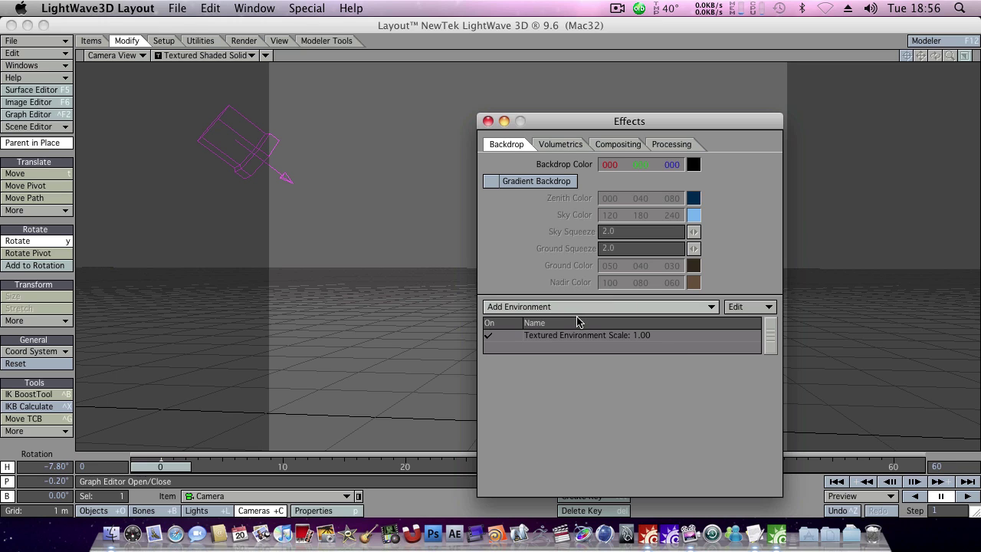
left_click(604, 335)
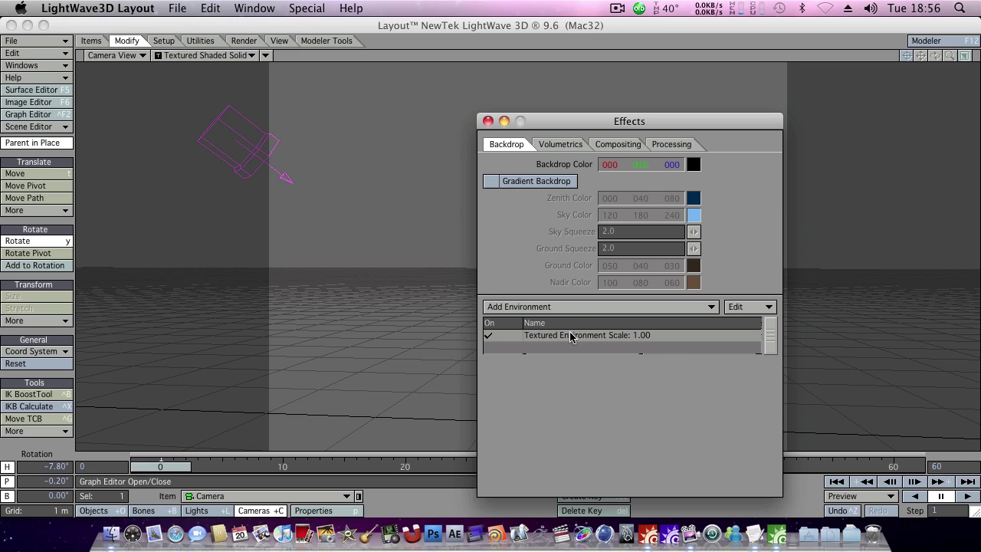
left_click(742, 310)
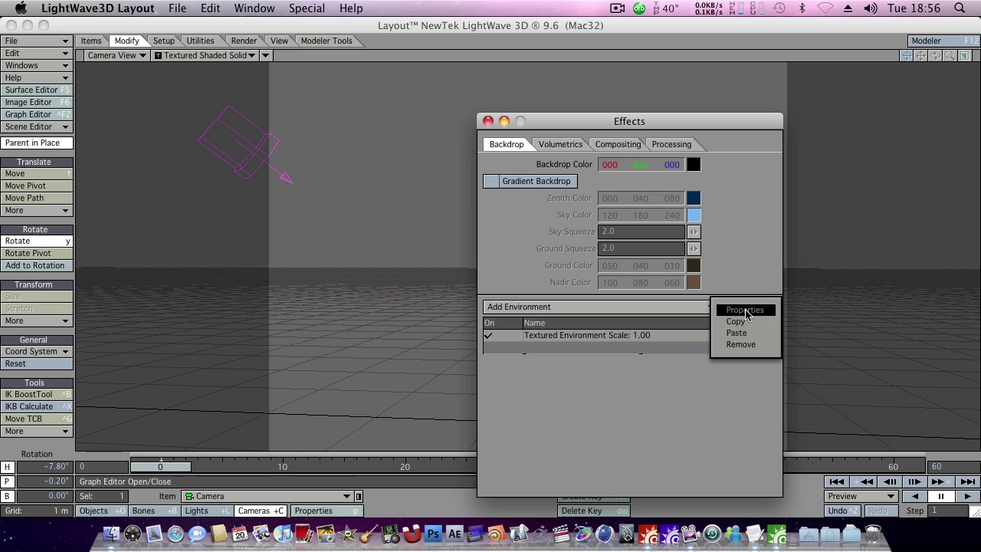
left_click(744, 311)
left_click(662, 414)
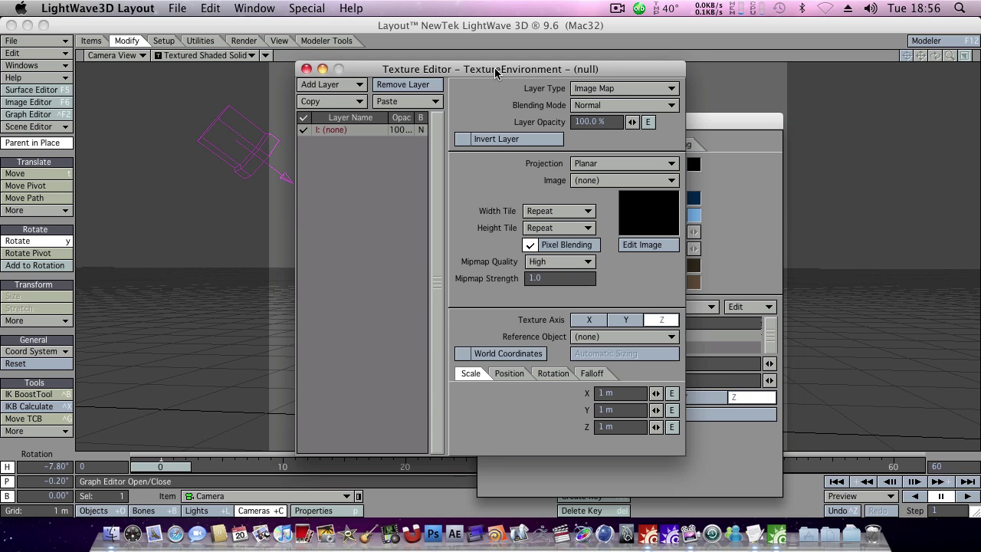
Make the environment texture layer a Procedural Texture of type Crust
left_click_drag(496, 71, 509, 91)
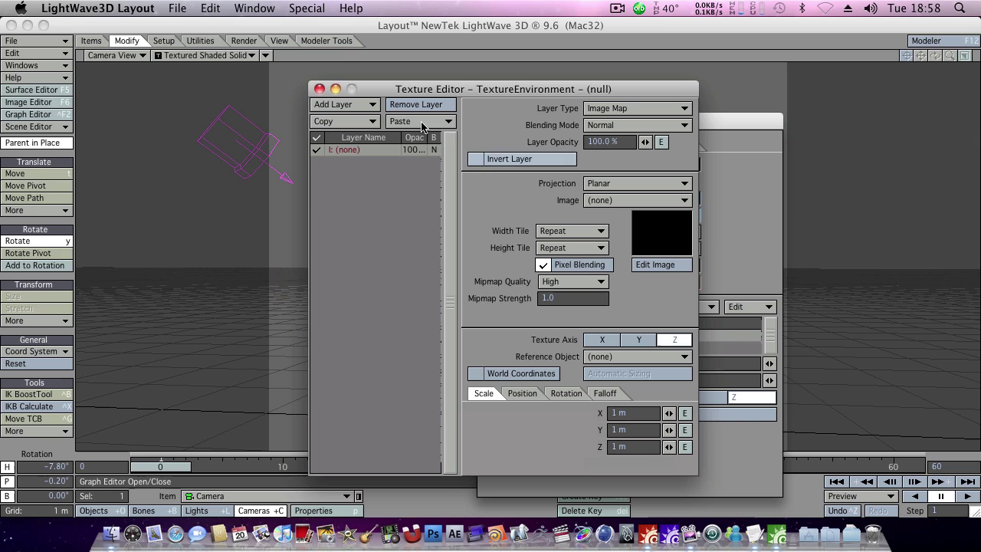
left_click(609, 108)
left_click(605, 117)
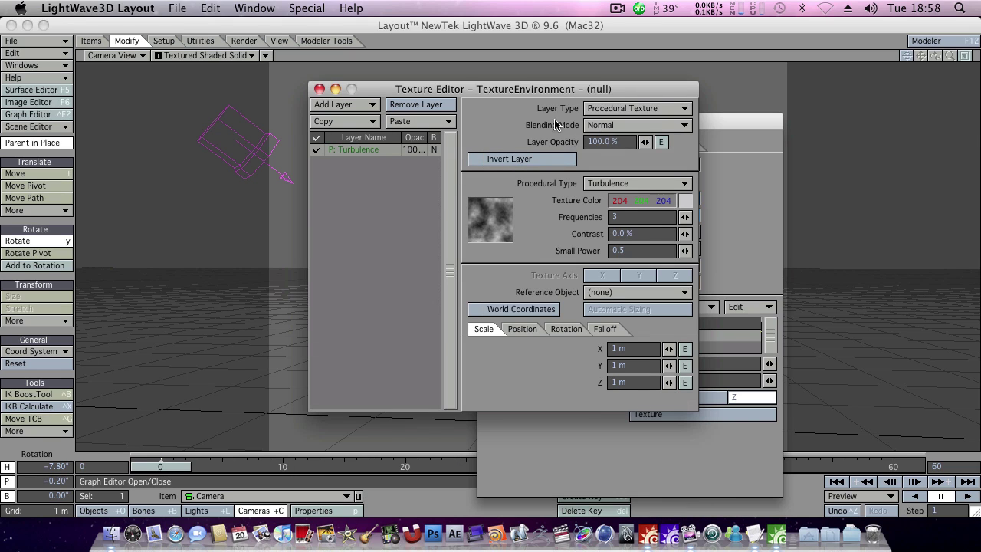
left_click(647, 183)
left_click(624, 32)
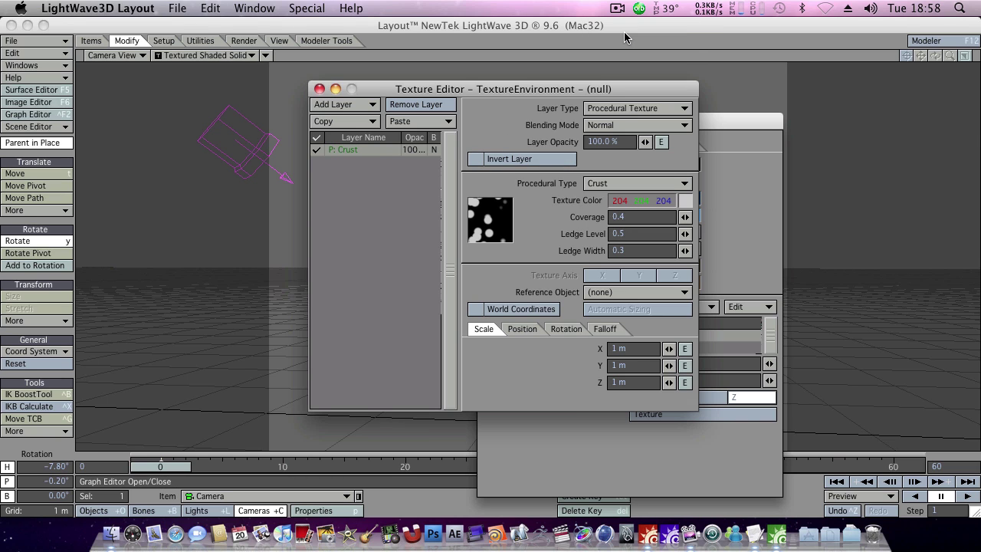
Give the Crust layer white colour, Coverage 0.0005, Ledge Level 0.07 and Ledge Width 0.15
left_click(685, 201)
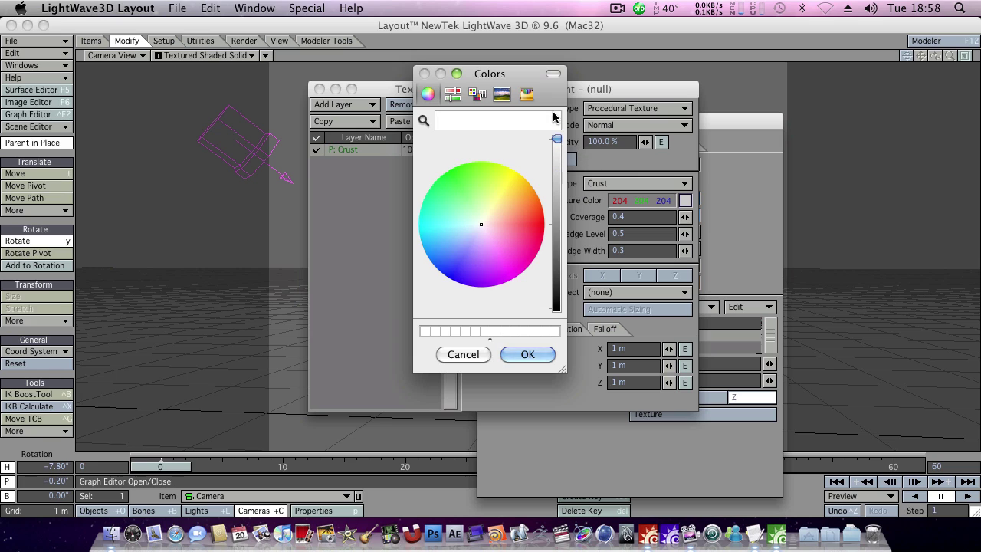
left_click(527, 354)
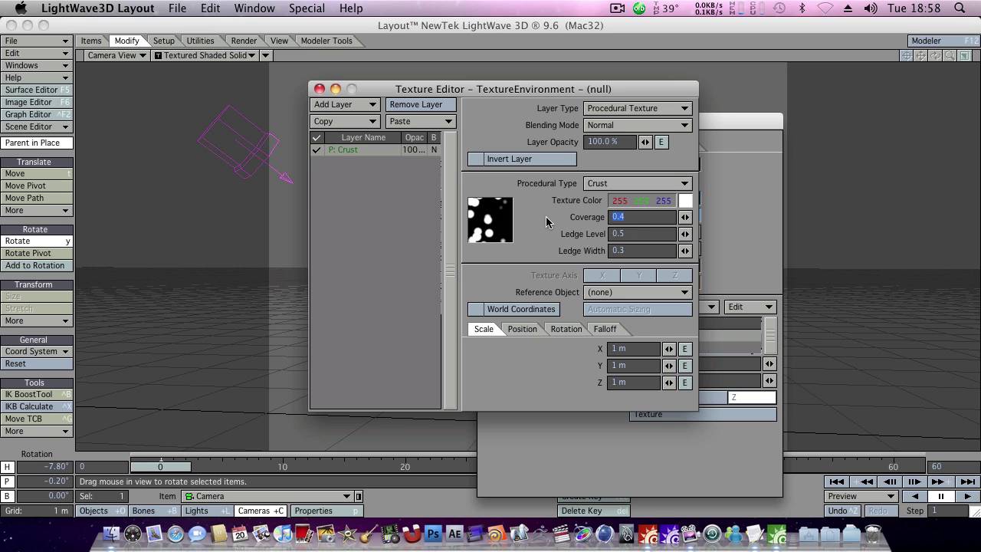
type(".0")
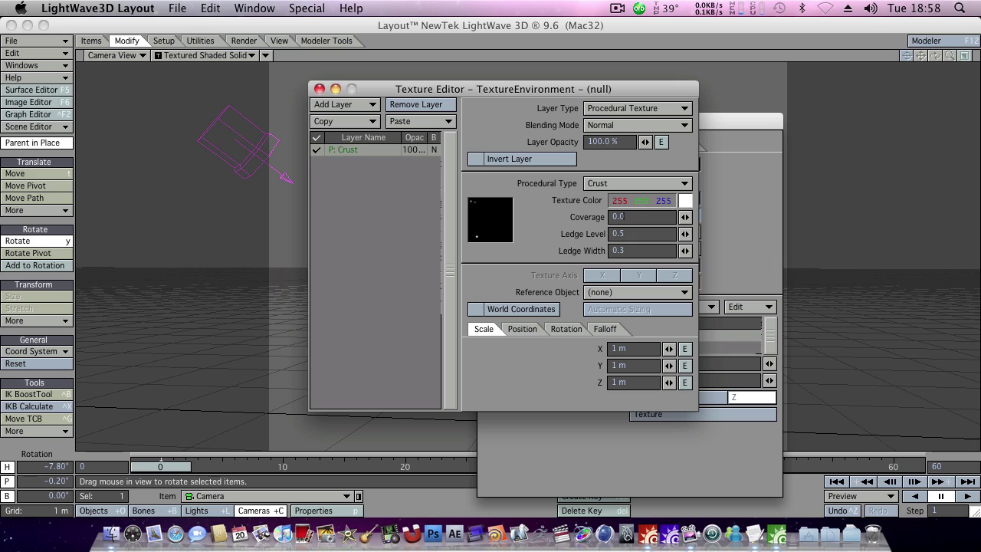
type("005")
left_click(630, 234)
type("0")
type("0")
type("07")
left_click(627, 250)
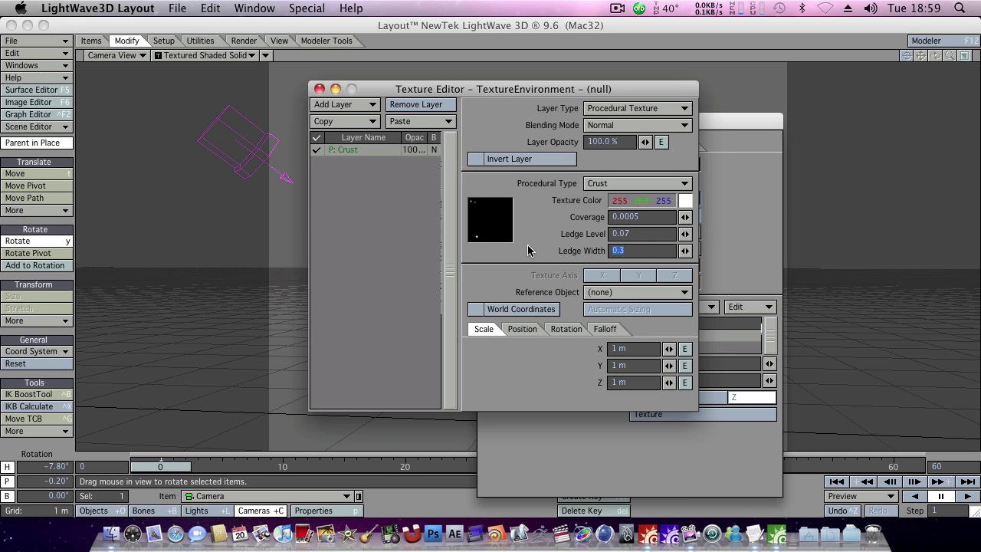
type("0")
key("Return")
Set the Crust layer's X, Y and Z scale to 4 mm
left_click(617, 348)
type("4mm")
left_click(617, 365)
type("4mm")
left_click(628, 382)
type("4mm")
key("Return")
Add a new procedural texture layer and make it Crust
left_click(371, 105)
left_click(371, 116)
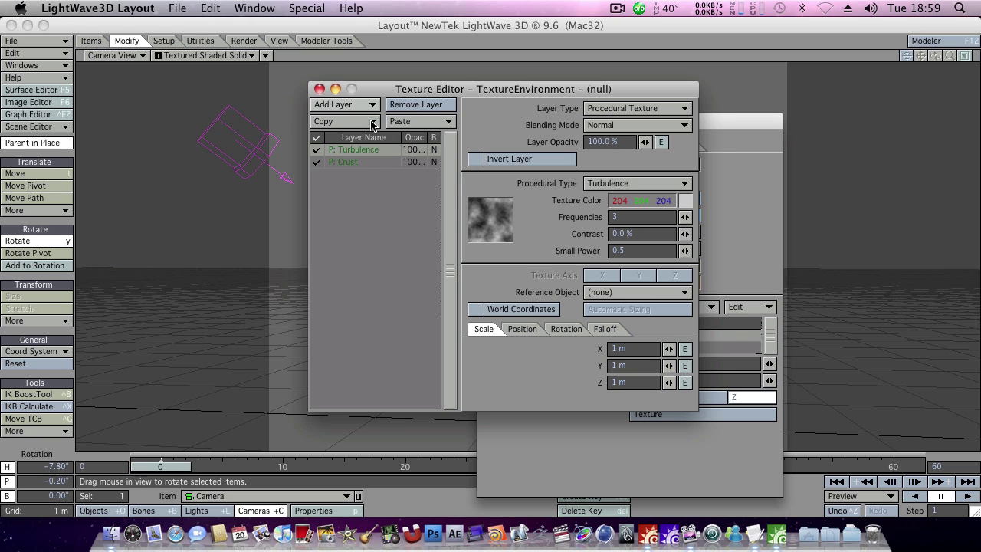
left_click(668, 184)
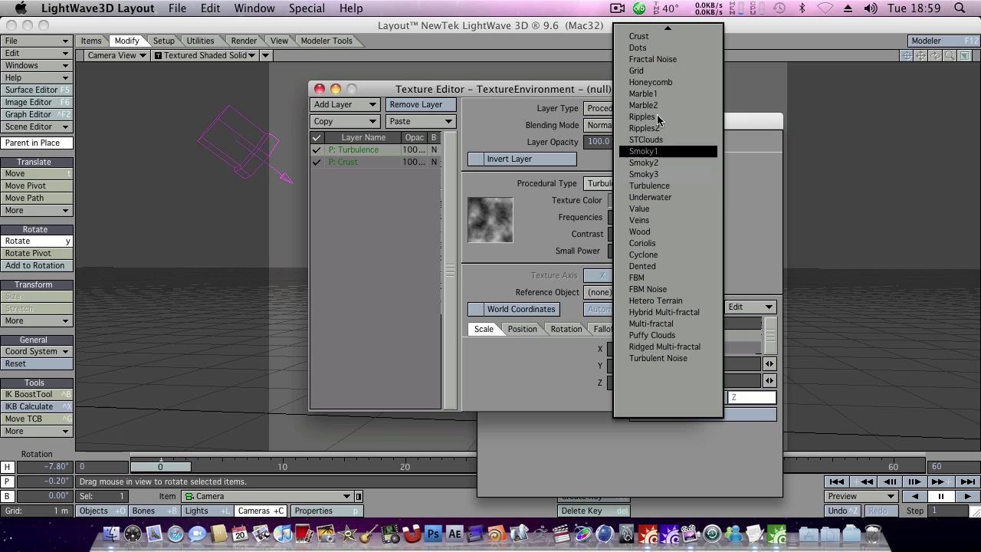
left_click(660, 37)
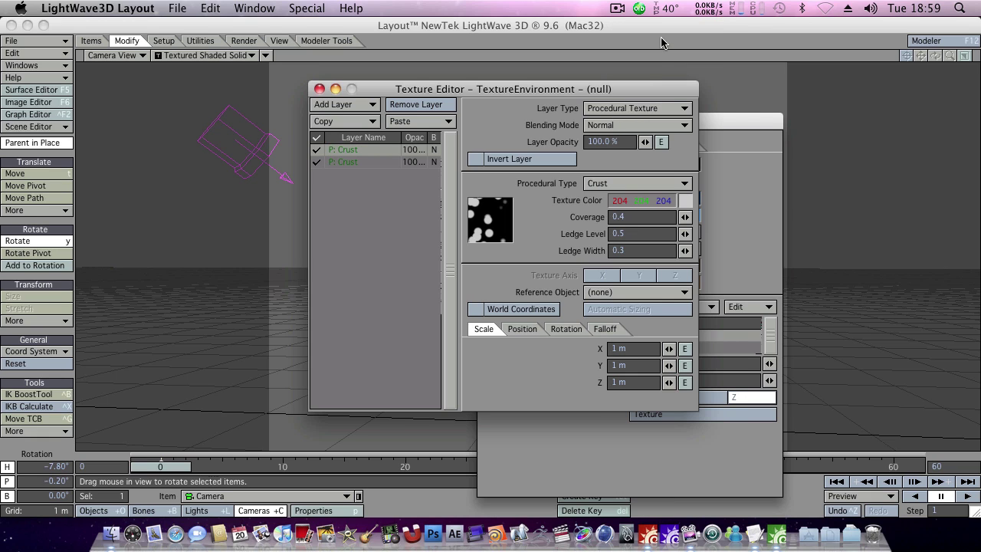
Give the new Crust layer Coverage 0.009, Ledge Level 0.5 and Ledge Width 0.3
left_click(633, 217)
type("0.009")
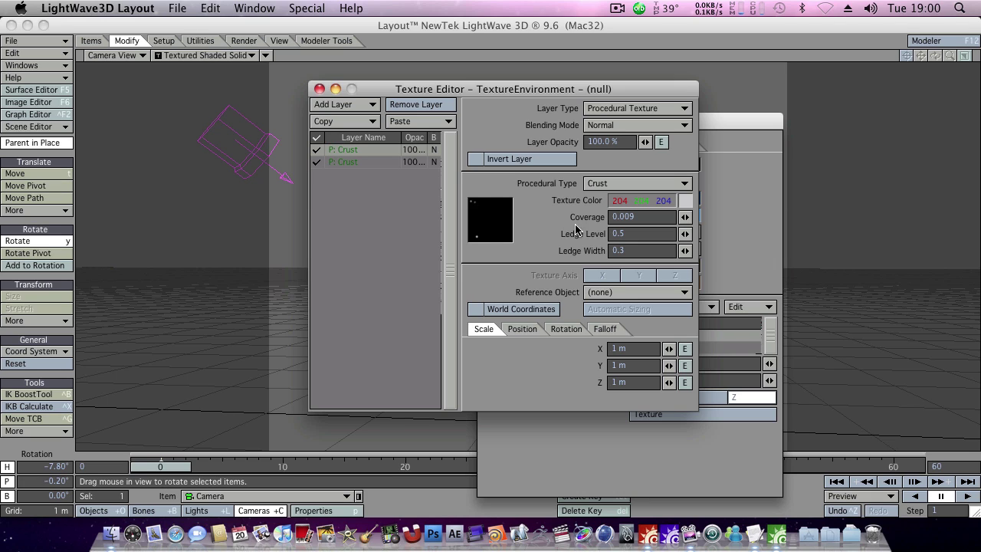
left_click(622, 233)
type("0.5")
left_click(673, 251)
type("0.3")
Set the second Crust layer's X, Y and Z scale to 8 mm
left_click(615, 349)
type("8")
left_click(648, 365)
type("8mm")
left_click(638, 384)
type("8")
key("Return")
Render a test frame of the two-layer starfield, then close the image viewer
left_click(244, 41)
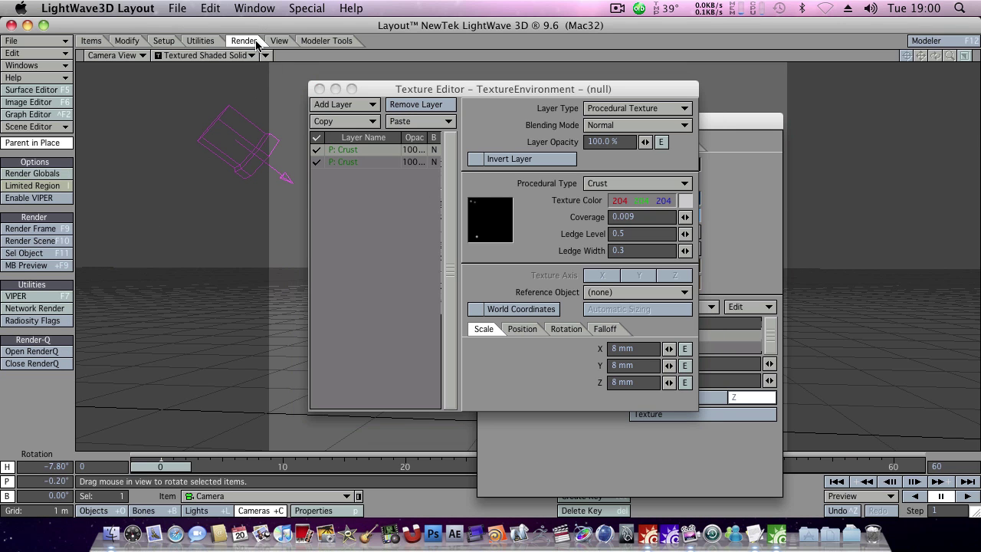
left_click(67, 229)
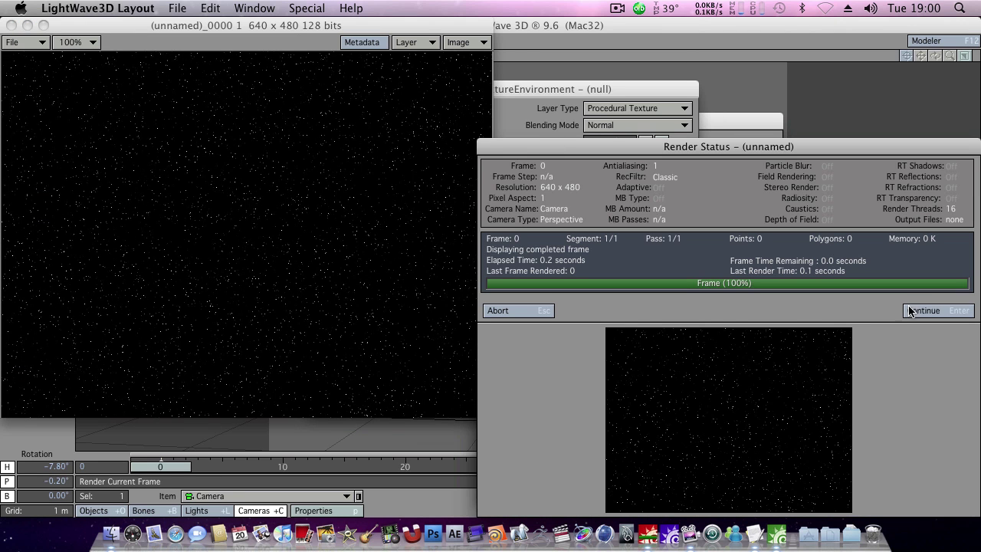
left_click(927, 311)
left_click_drag(262, 30, 479, 75)
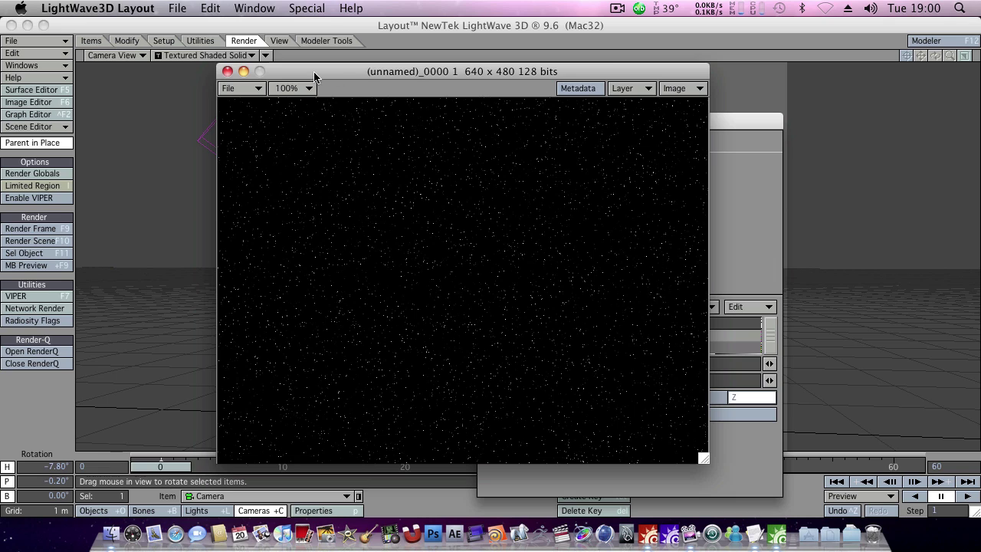
left_click(228, 71)
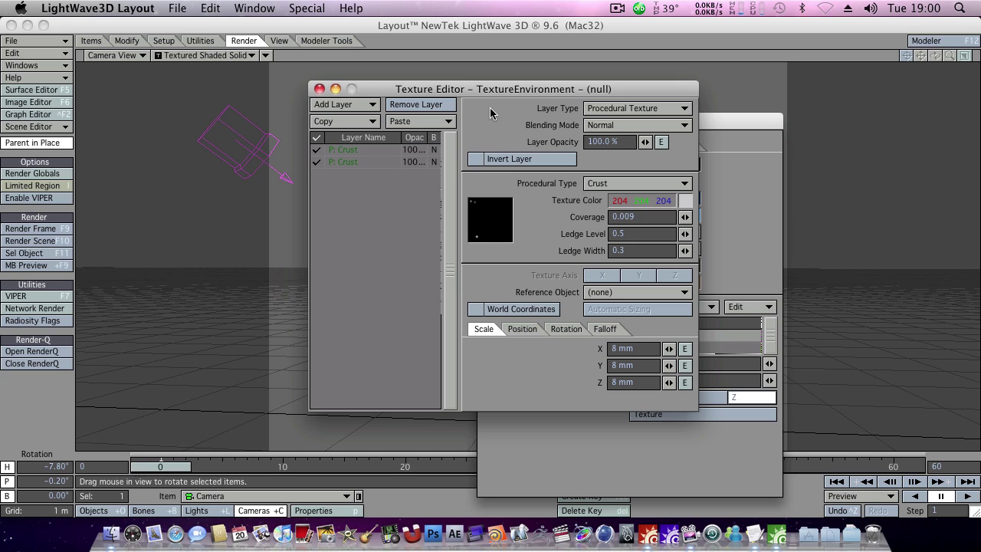
Add a new procedural layer set to Fractal Noise
left_click(351, 104)
left_click(354, 102)
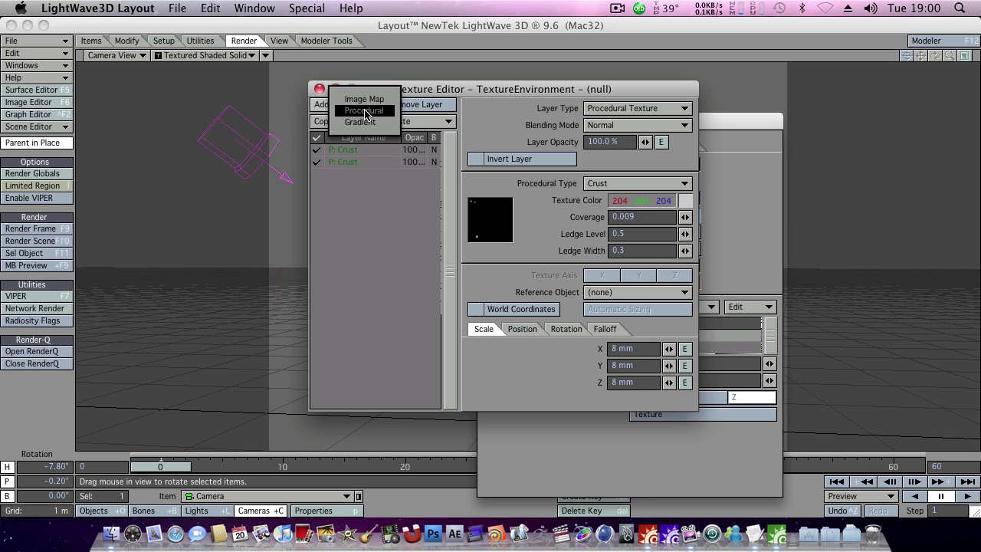
left_click(365, 112)
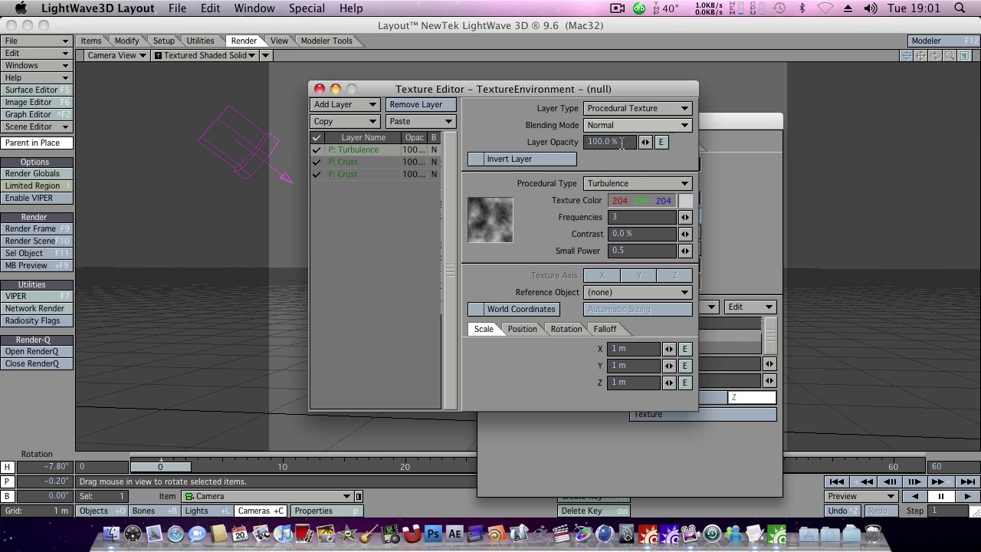
left_click(623, 184)
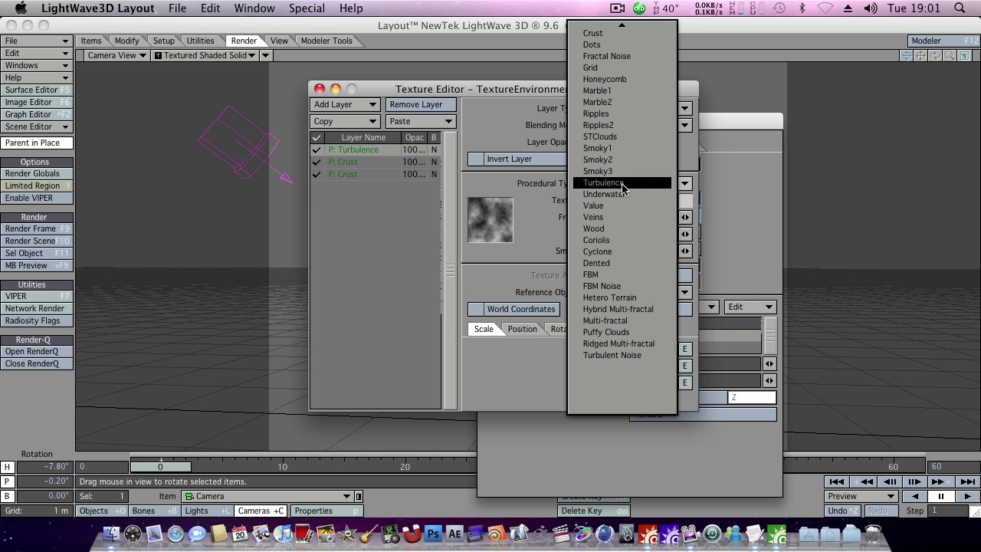
left_click(609, 56)
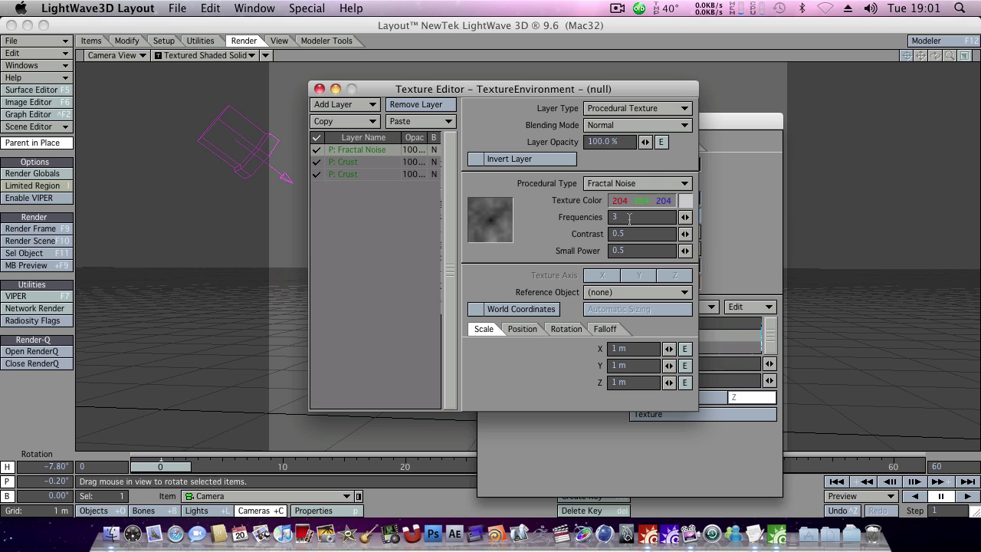
Colour the Fractal Noise layer dark blue, with red 0 and blue 141
left_click(685, 202)
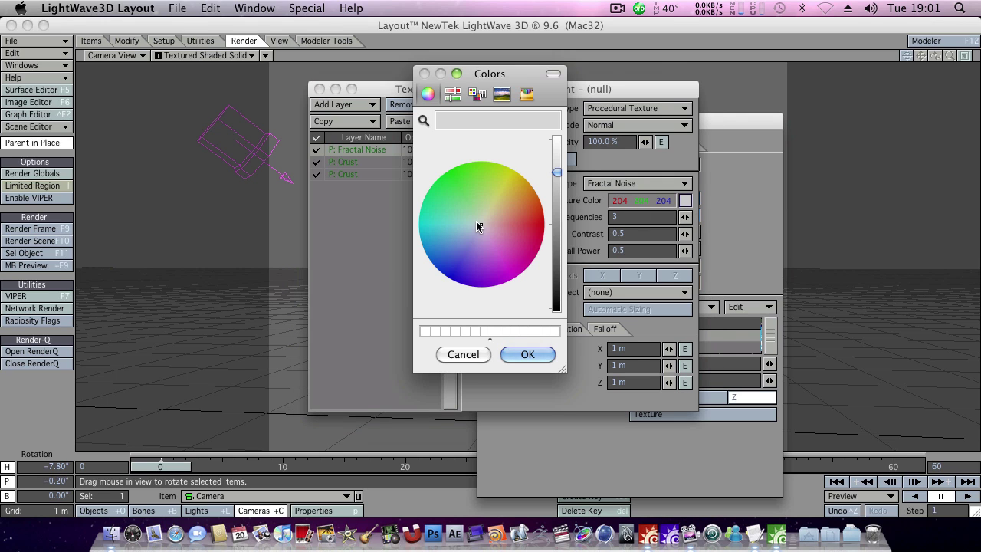
left_click_drag(479, 226, 446, 321)
left_click(535, 355)
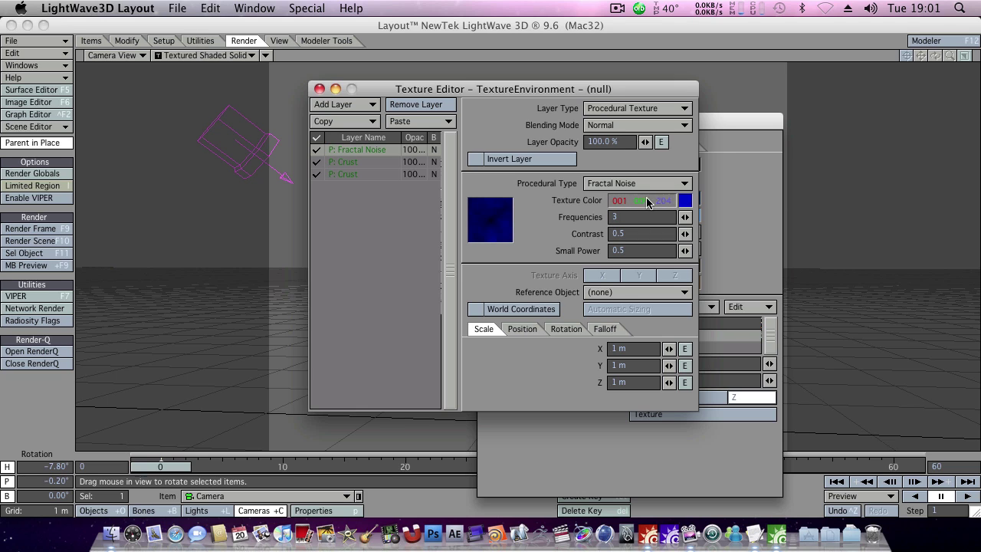
left_click_drag(619, 203, 598, 202)
left_click_drag(640, 200, 660, 201)
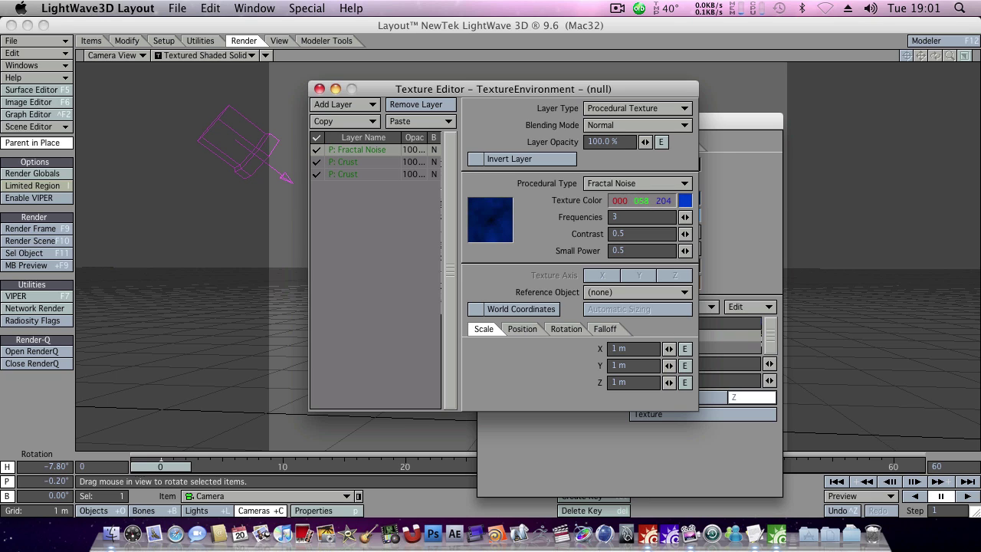
mouse_move(659, 200)
left_mouse_down()
mouse_move(622, 220)
mouse_move(664, 206)
mouse_move(651, 200)
left_mouse_up()
left_click_drag(651, 200, 642, 217)
Set the Fractal Noise Frequencies to 20
type("20")
left_click(642, 235)
left_click(648, 251)
key("Return")
Add a Turbulence procedural layer with a magenta colour (red 204, blue 115)
left_click(366, 106)
left_click(361, 104)
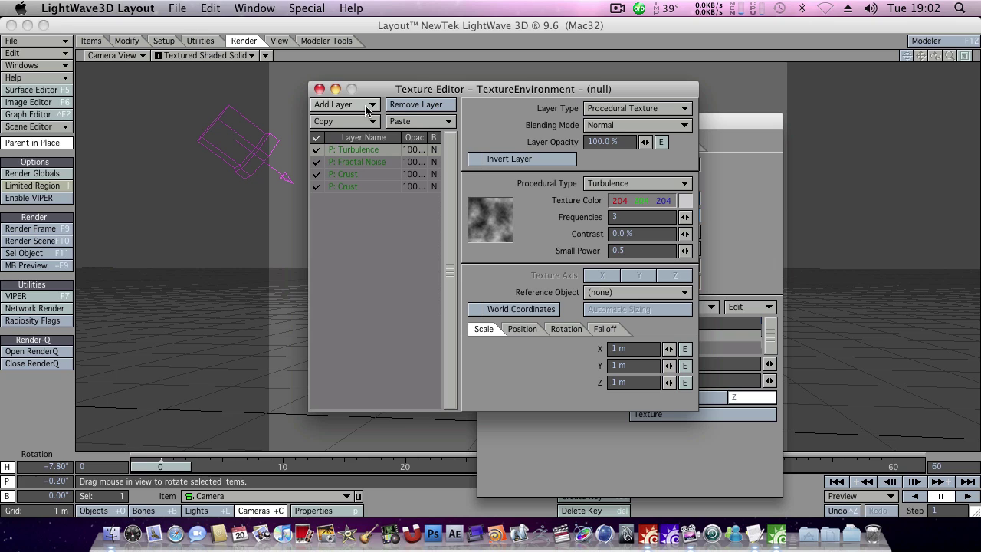
left_click(685, 201)
mouse_move(524, 243)
left_mouse_down()
mouse_move(541, 200)
mouse_move(578, 276)
left_mouse_up()
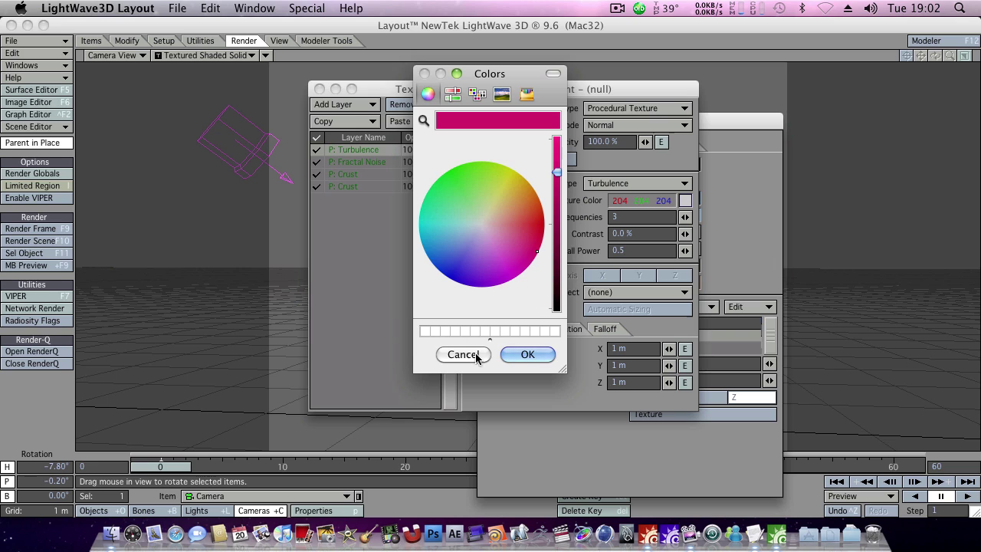
left_click(522, 354)
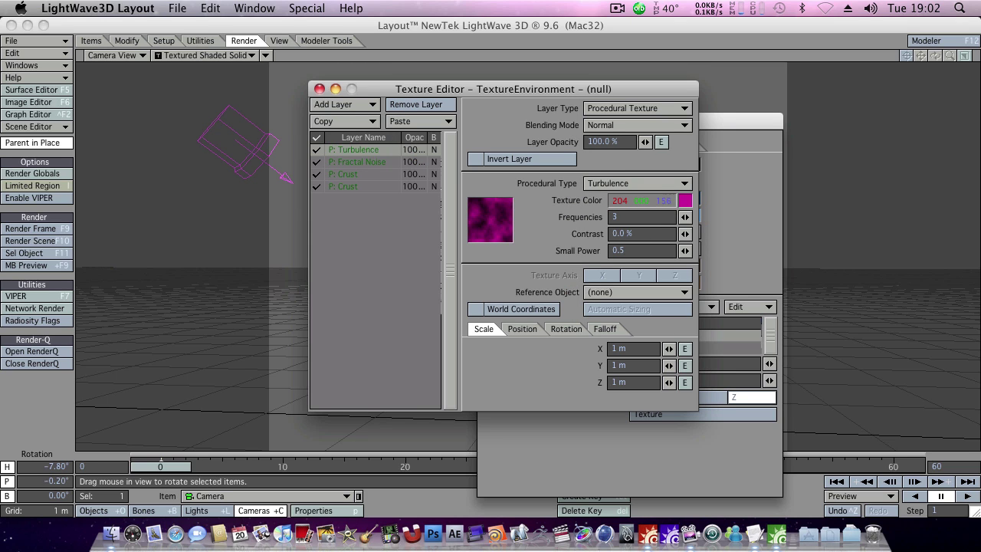
left_click_drag(663, 200, 666, 200)
Lower Fractal Noise layer opacity to 34% and Turbulence to about 18%
left_click(370, 165)
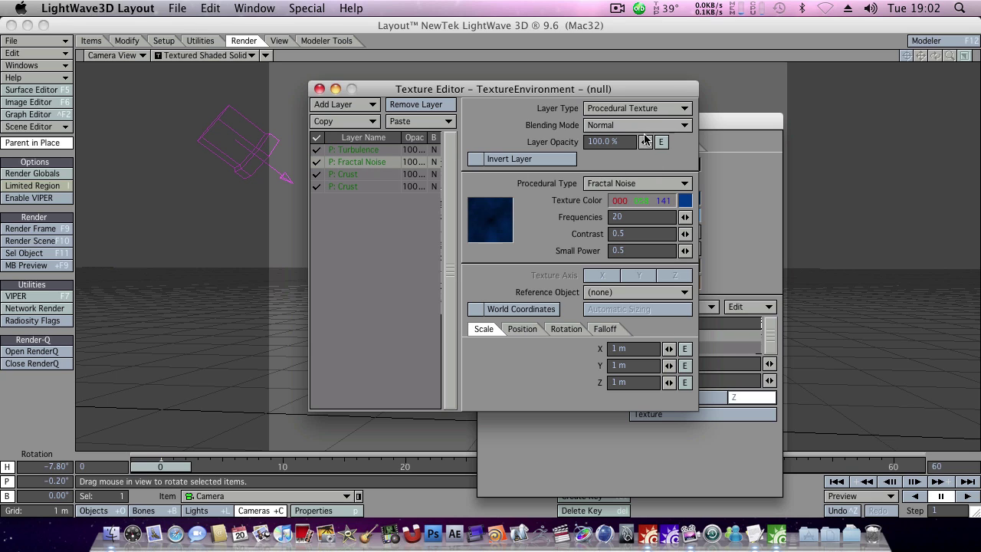
left_click_drag(645, 142, 641, 141)
left_click(380, 153)
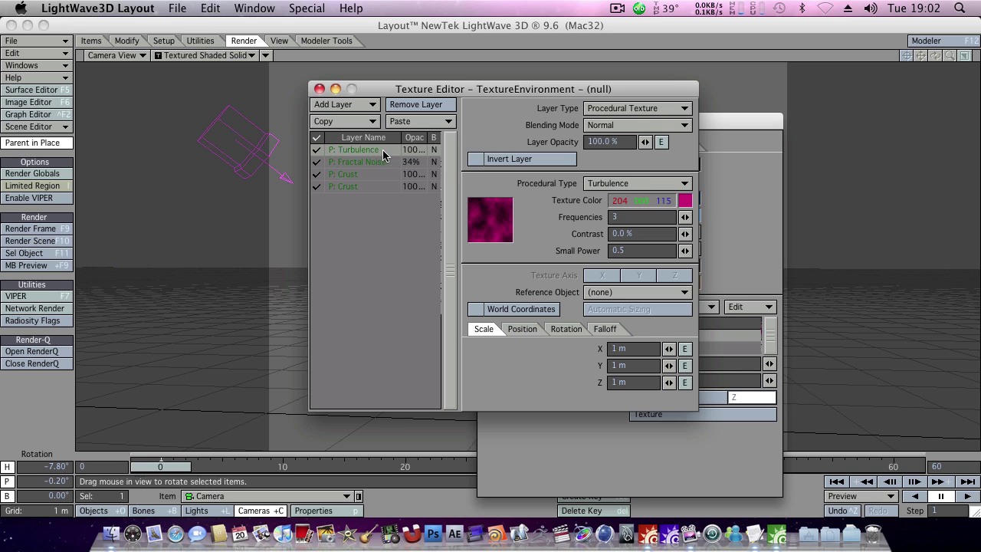
left_click_drag(644, 141, 584, 142)
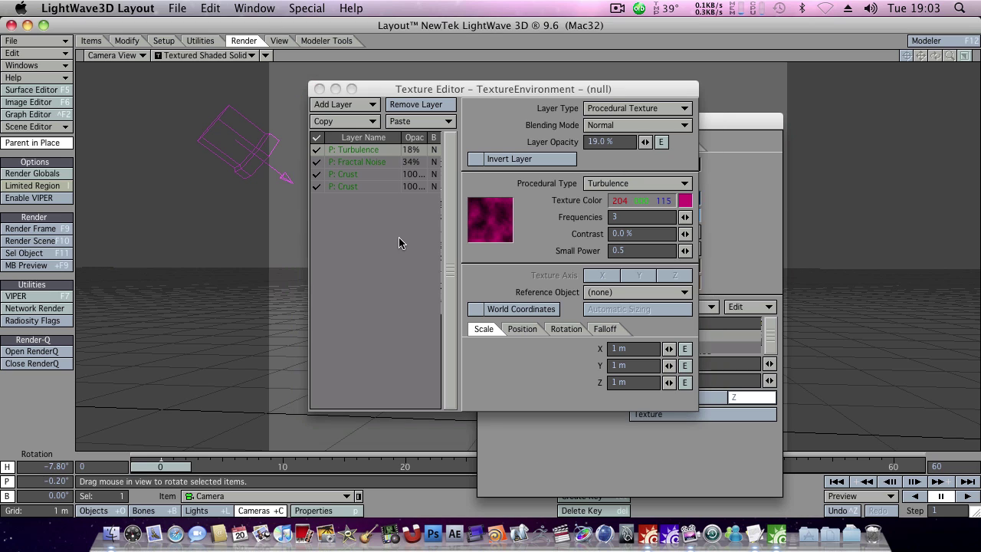
left_click(61, 231)
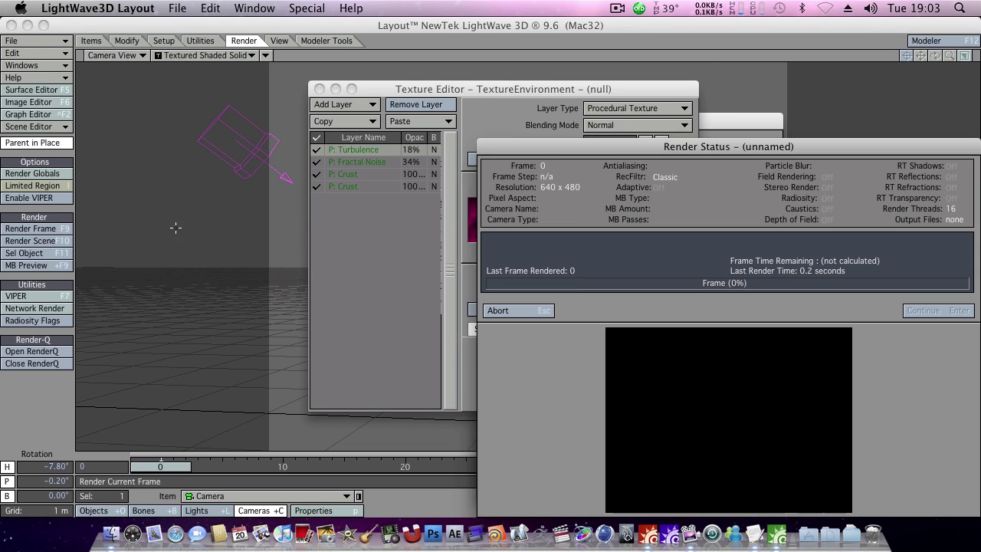
left_click(940, 311)
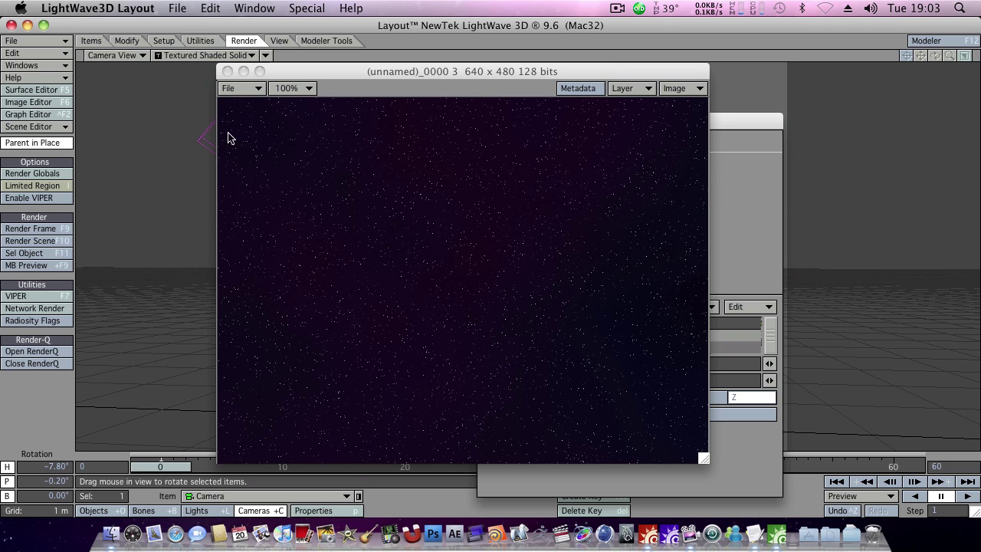
left_click(227, 71)
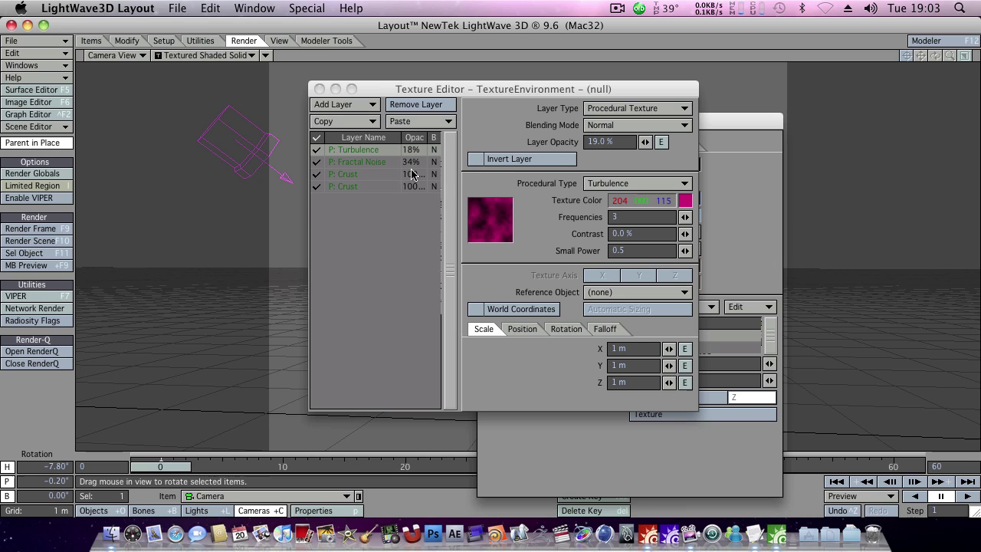
Set Turbulence opacity to 14% and Fractal Noise to 43%, then render a frame
left_click_drag(645, 142, 640, 143)
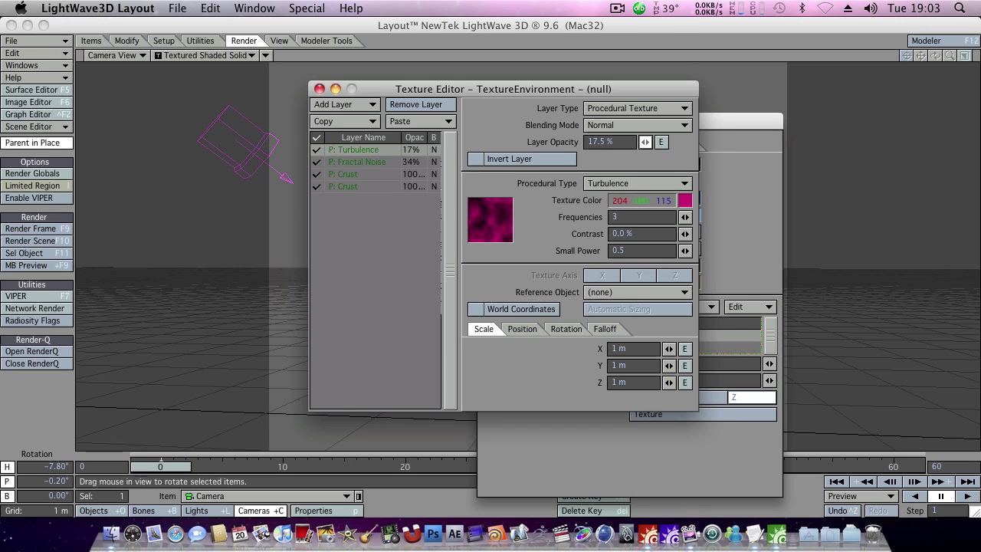
left_click(374, 162)
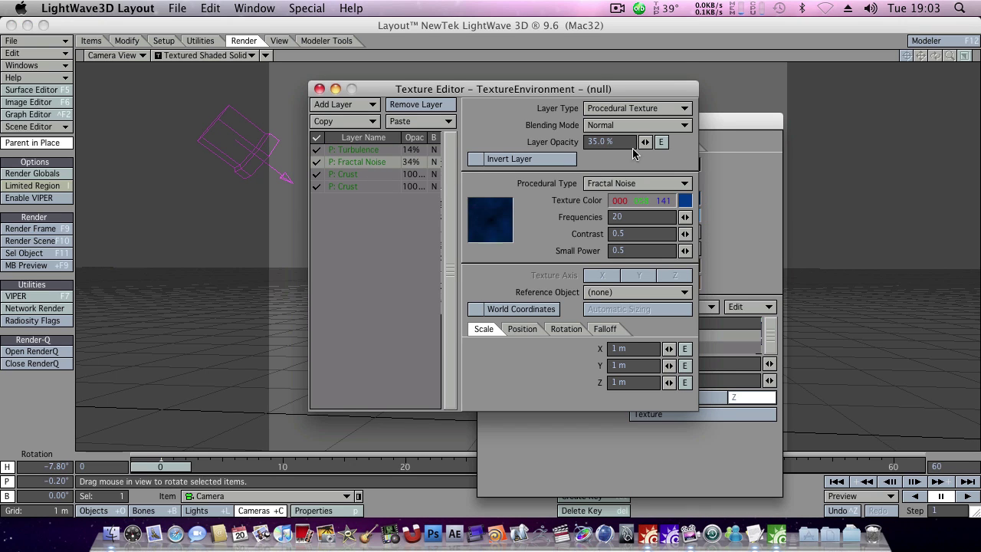
left_click_drag(646, 144, 651, 144)
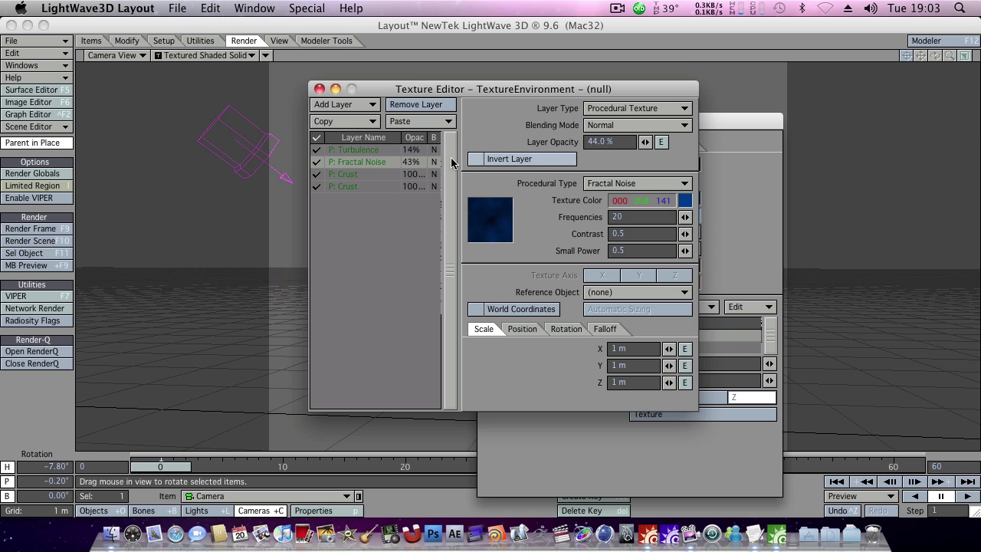
left_click(72, 229)
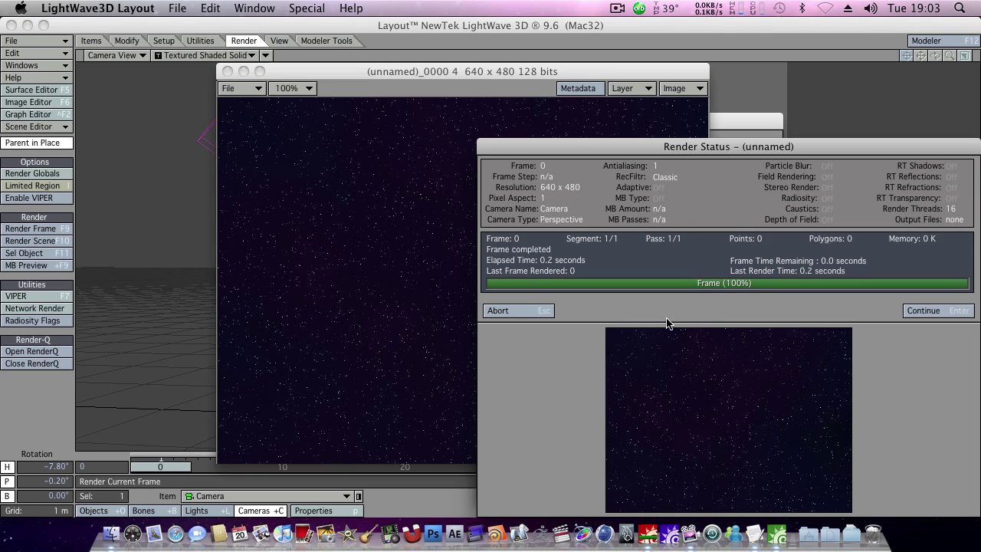
Dismiss the render status report and reposition the image viewer showing the 640 x 480 purple-tinted starfield
left_click(920, 311)
left_click_drag(301, 75, 322, 63)
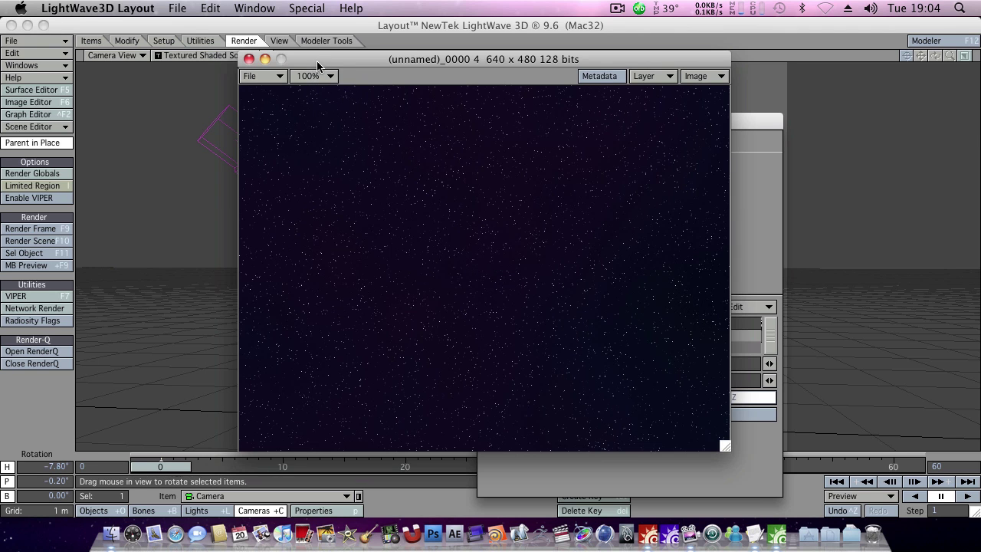
left_click_drag(322, 64, 312, 82)
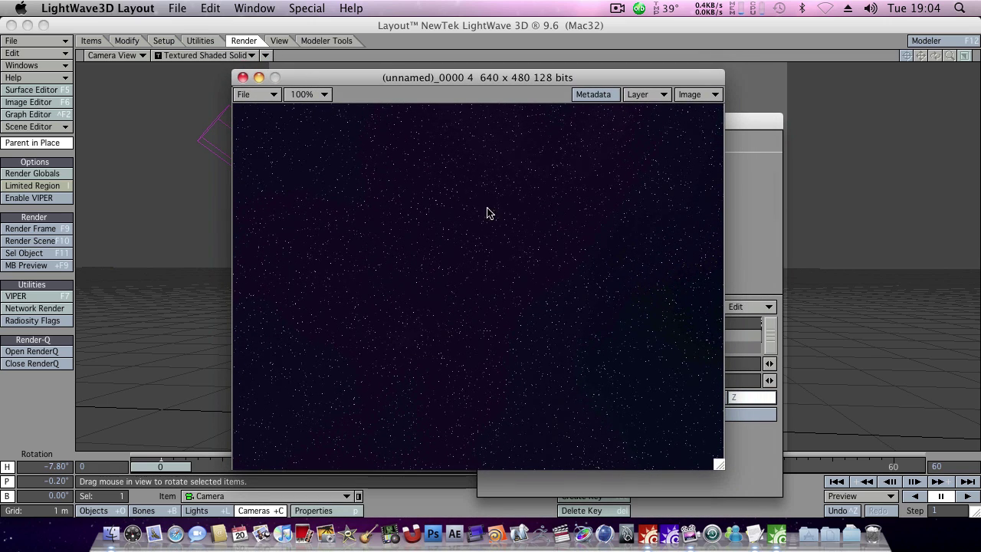